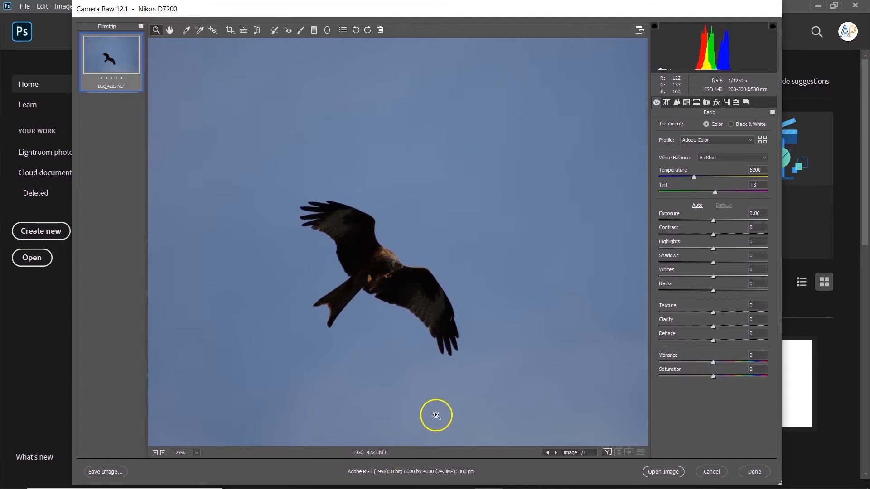
- Inspect the dark bird up close and within the whole frame before making adjustments
{"action": "left_click", "coordinate": [411, 258]}
{"action": "left_click", "coordinate": [413, 258]}
{"action": "left_click", "coordinate": [326, 237]}
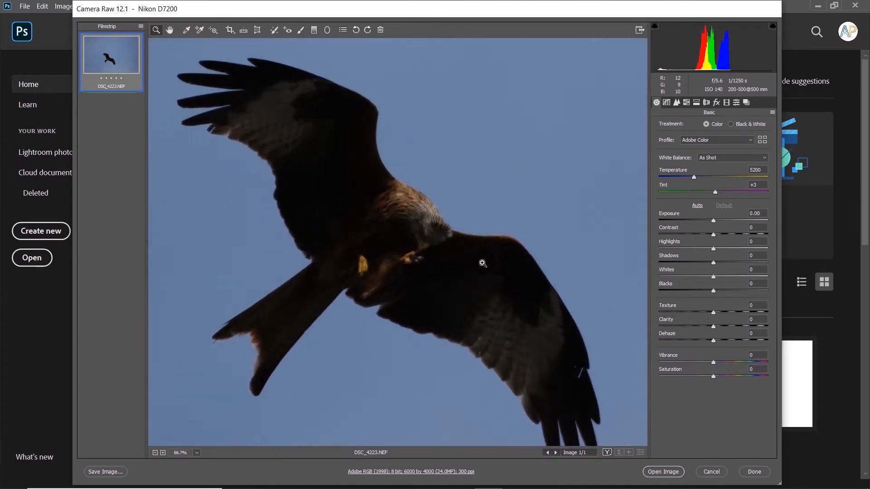
{"action": "key", "text": "ctrl+0"}
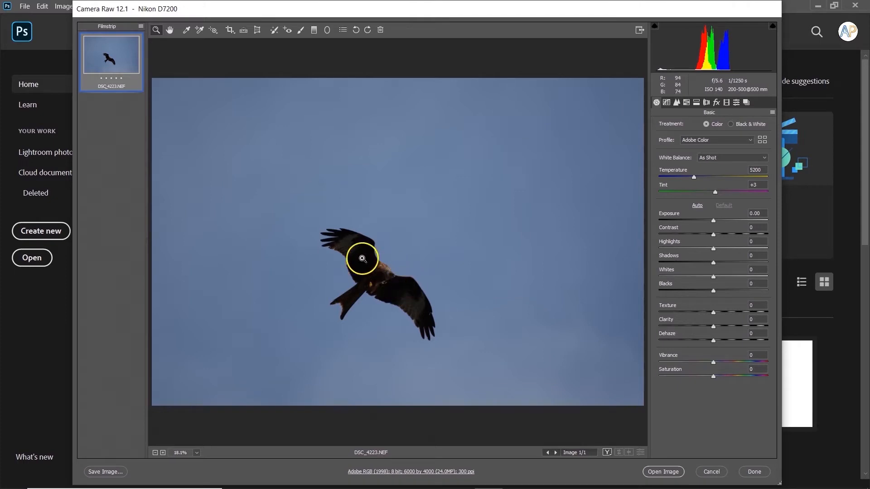
{"action": "left_click", "coordinate": [382, 281]}
{"action": "left_click", "coordinate": [423, 233]}
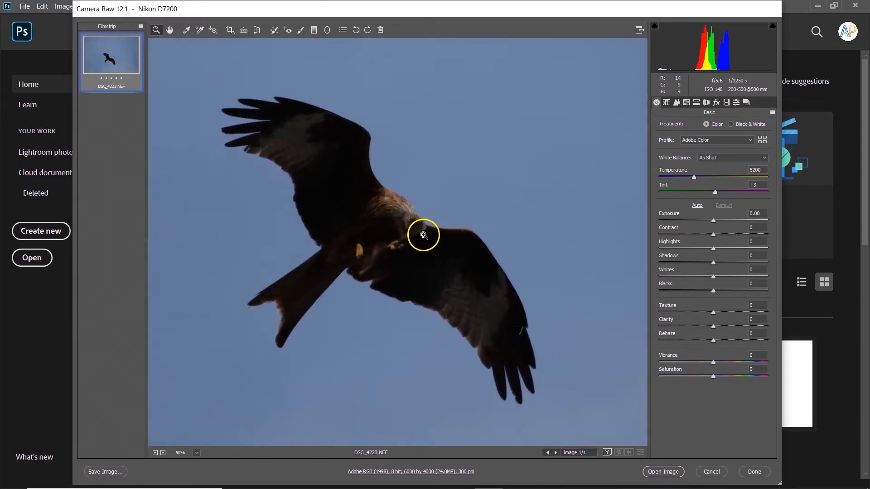
{"action": "left_click", "coordinate": [381, 237]}
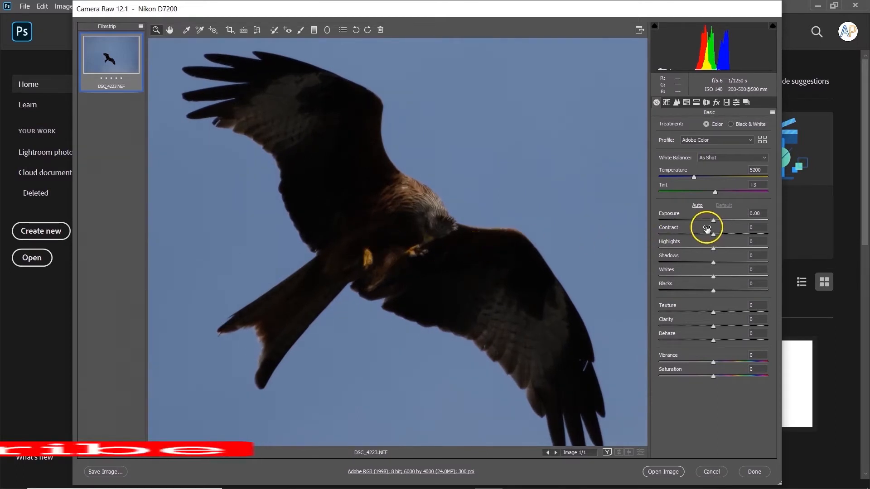
- Brighten the bird photo by setting Exposure to +0.90, Shadows to +15 and Blacks to +17
{"action": "left_click_drag", "start_coordinate": [713, 219], "coordinate": [718, 220]}
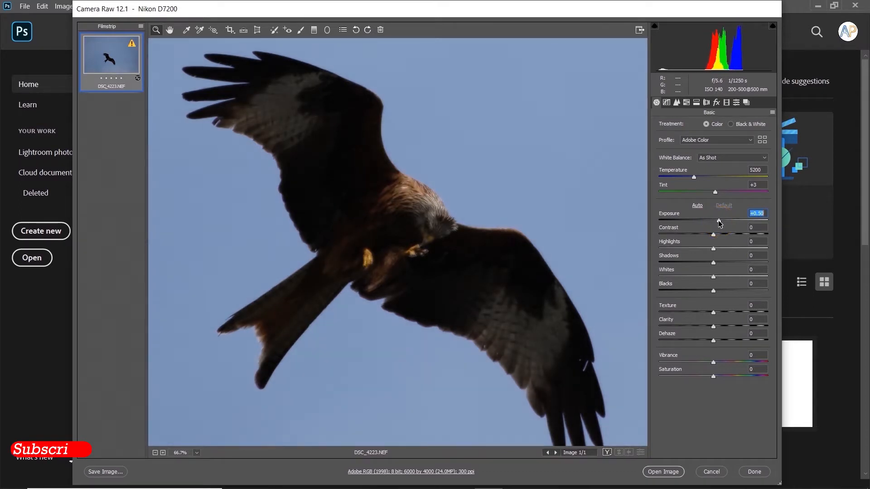
{"action": "left_click", "coordinate": [720, 224]}
{"action": "left_click_drag", "start_coordinate": [713, 264], "coordinate": [724, 293]}
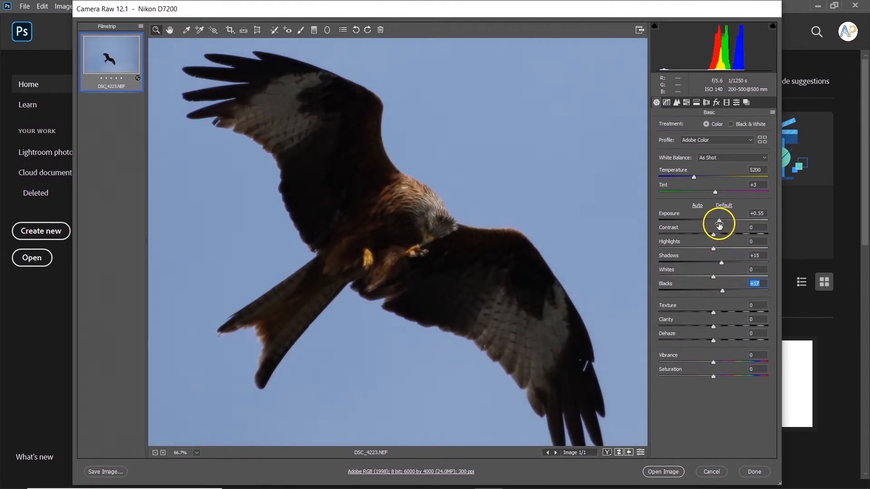
{"action": "left_click_drag", "start_coordinate": [718, 222], "coordinate": [722, 222]}
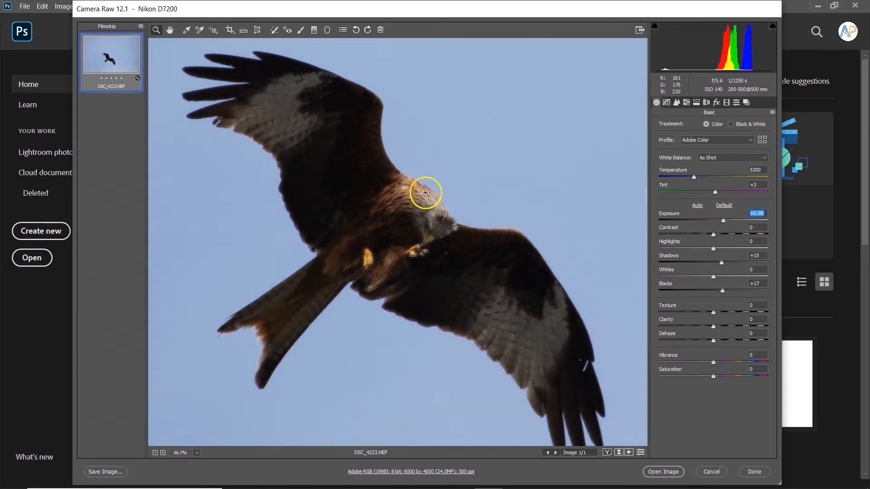
- Set the sharpening Amount to 0 and the Luminance noise reduction to 30
{"action": "left_click", "coordinate": [435, 243]}
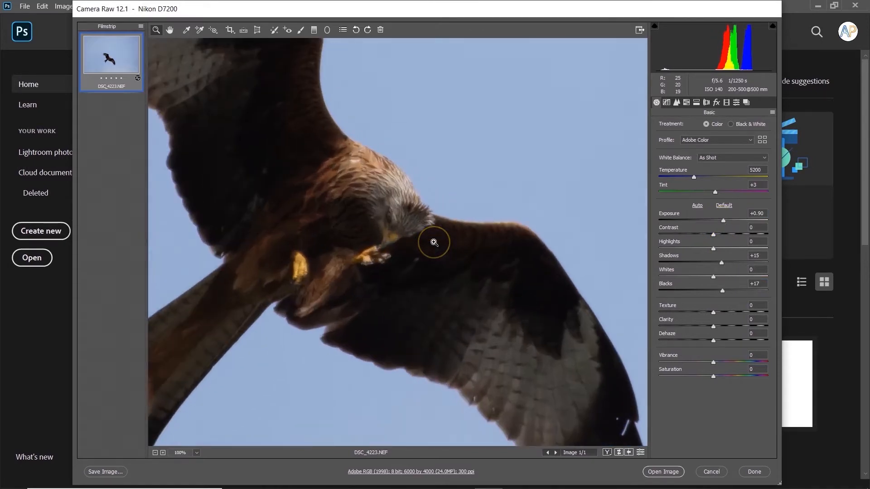
{"action": "left_click", "coordinate": [518, 228]}
{"action": "left_click", "coordinate": [438, 216]}
{"action": "left_click", "coordinate": [357, 153]}
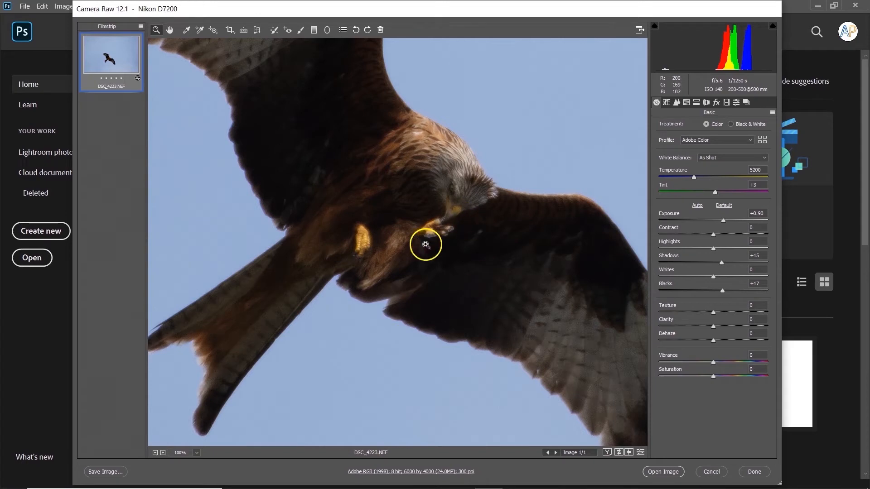
{"action": "left_click", "coordinate": [677, 103]}
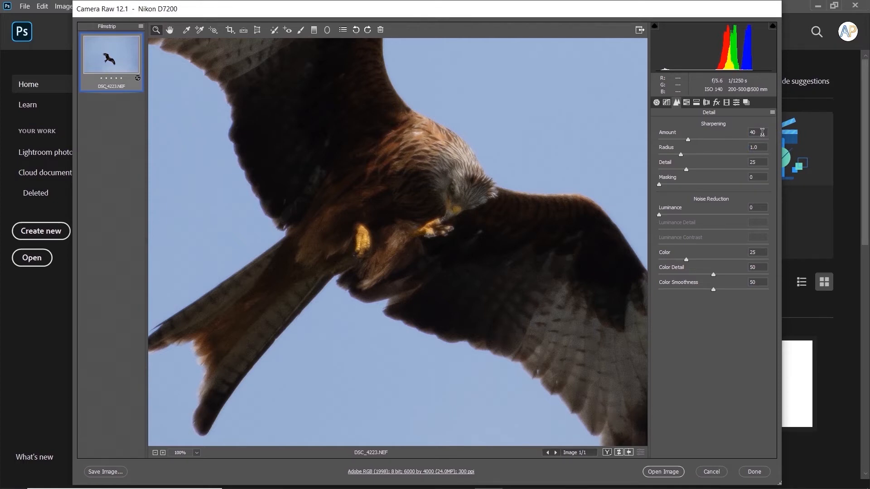
{"action": "left_click", "coordinate": [737, 133]}
{"action": "type", "text": "3"}
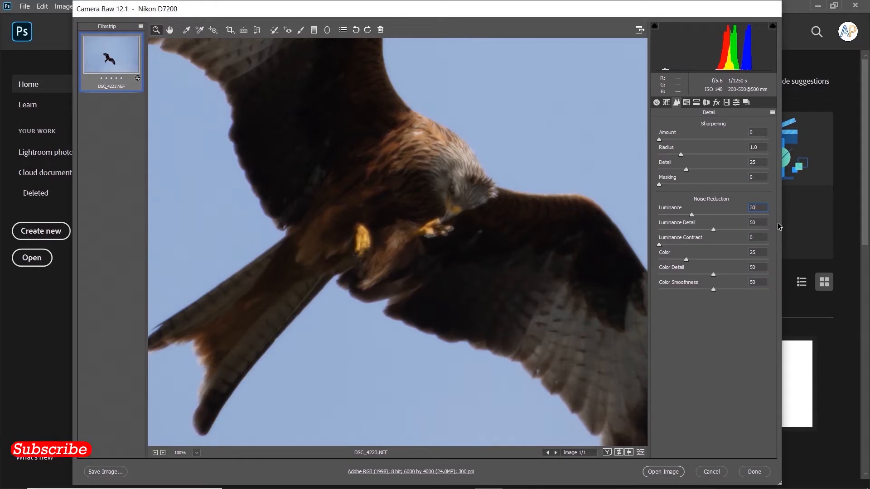
{"action": "left_click", "coordinate": [755, 233]}
- Check the noise-reduced bird zoomed out and at 100%, and review the Detail settings
{"action": "left_click", "coordinate": [657, 102]}
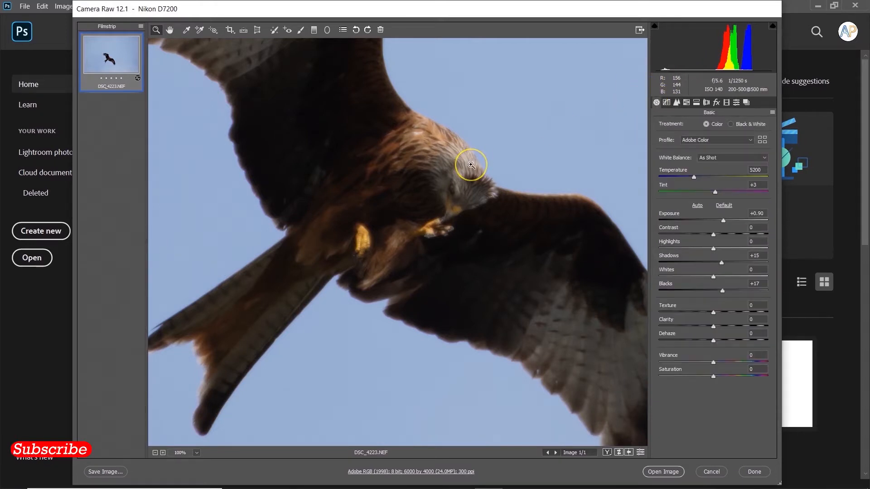
{"action": "key", "text": "ctrl+minus"}
{"action": "key", "text": "ctrl+minus"}
{"action": "key", "text": "ctrl+minus"}
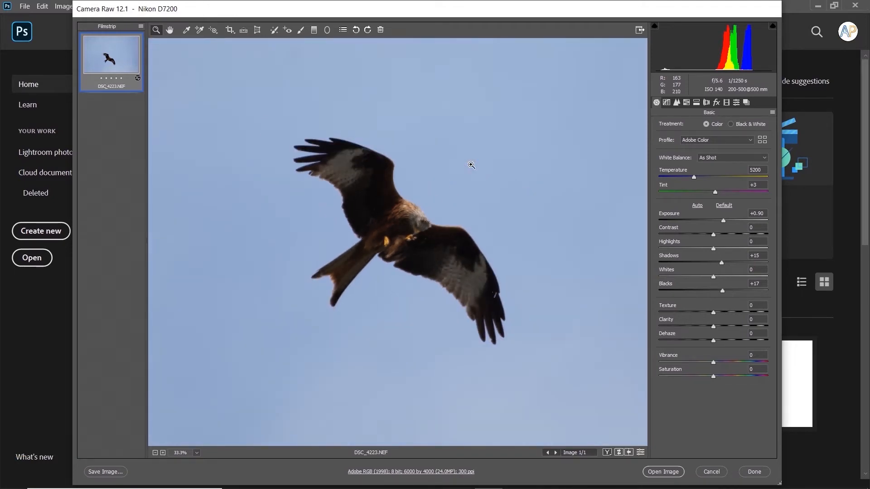
{"action": "key", "text": "ctrl+plus"}
{"action": "key", "text": "ctrl+plus"}
{"action": "key", "text": "ctrl+plus"}
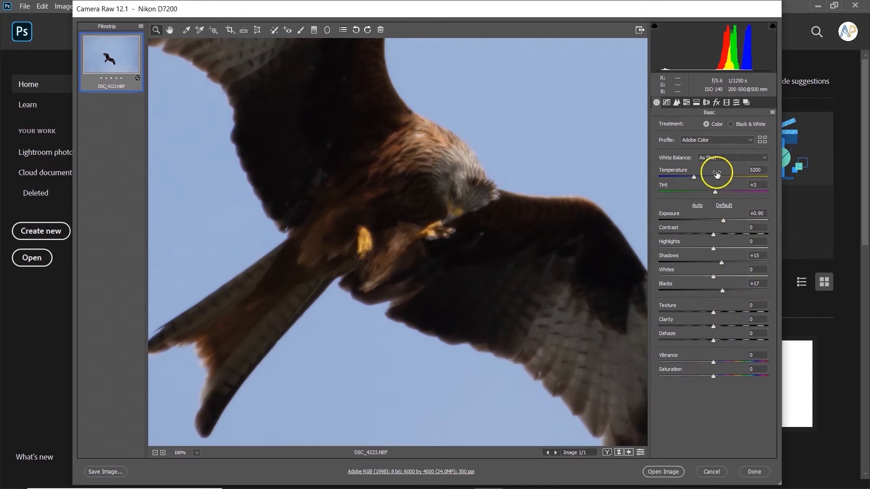
{"action": "left_click", "coordinate": [676, 102]}
{"action": "left_click", "coordinate": [686, 102]}
{"action": "left_click", "coordinate": [696, 103]}
{"action": "left_click", "coordinate": [706, 102]}
{"action": "left_click", "coordinate": [677, 102]}
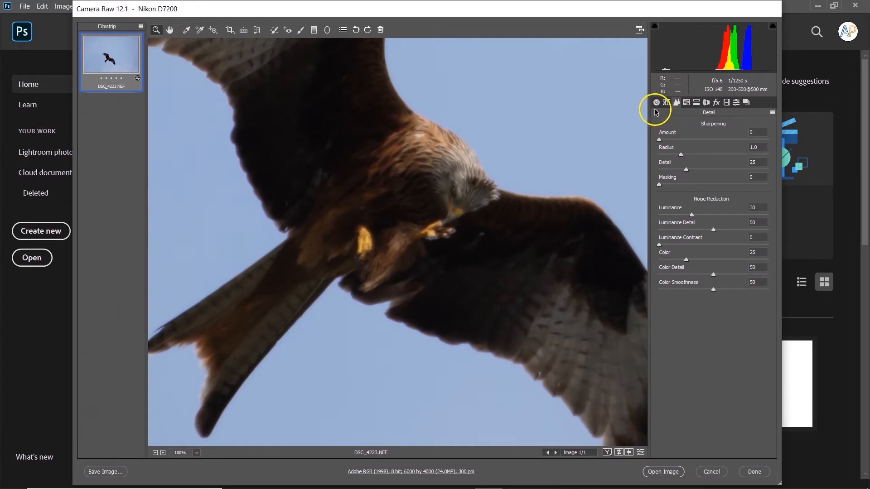
- Raise the Shadows to +33 in the basic adjustments to lift the bird's dark plumage
{"action": "left_click", "coordinate": [656, 102]}
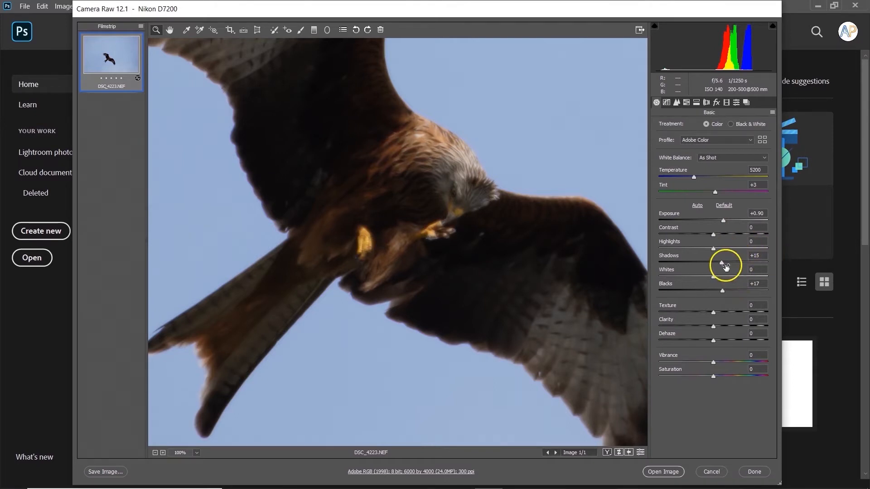
{"action": "left_click_drag", "start_coordinate": [721, 262], "coordinate": [730, 262]}
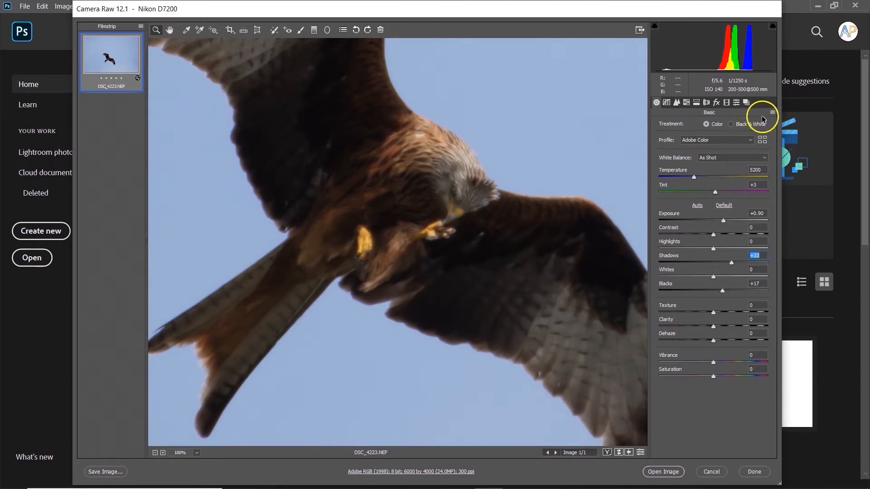
- Save the default subset of raw settings as a preset file named "birds in flight"
{"action": "left_click", "coordinate": [773, 114]}
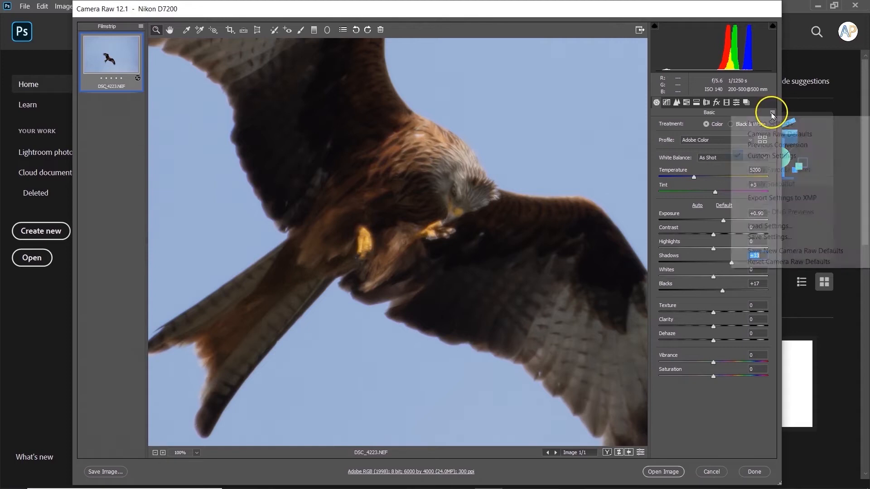
{"action": "left_click", "coordinate": [775, 237]}
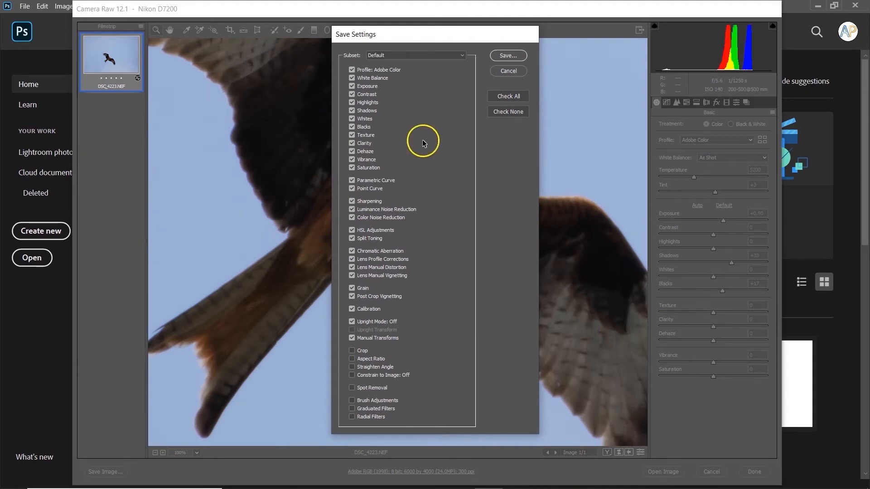
{"action": "left_click", "coordinate": [512, 57]}
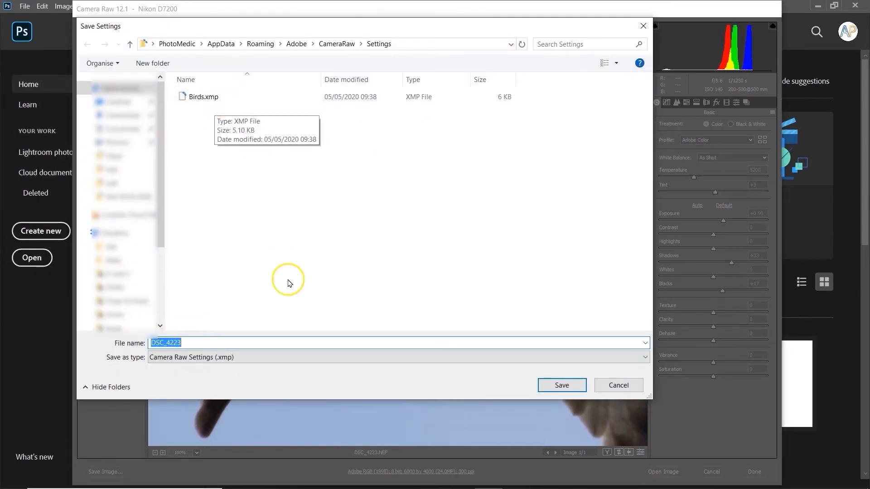
{"action": "type", "text": "b"}
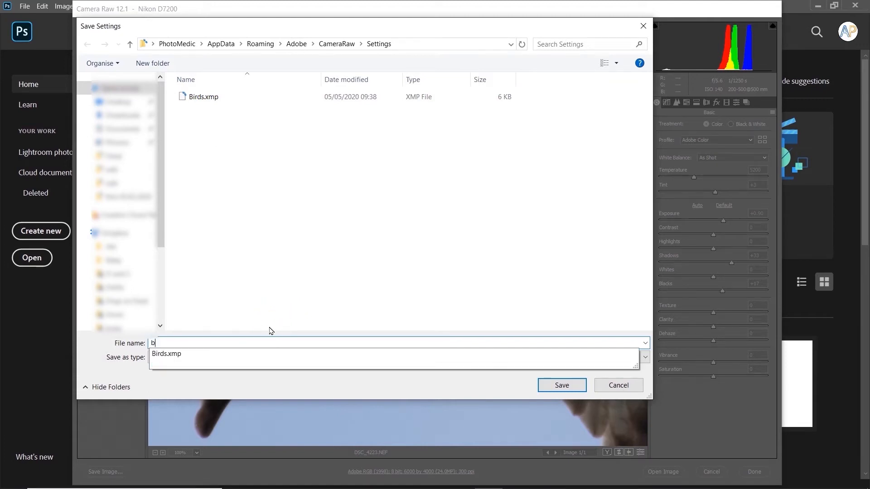
{"action": "type", "text": "irds in flight"}
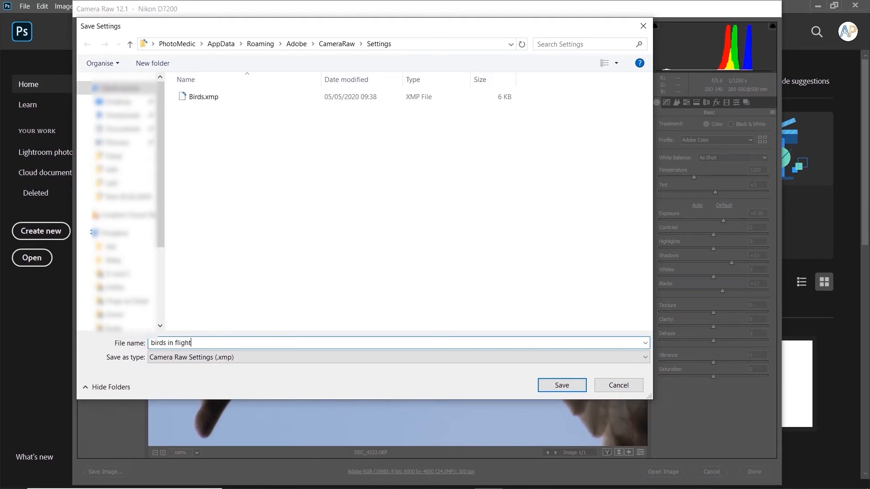
{"action": "key", "text": "Return"}
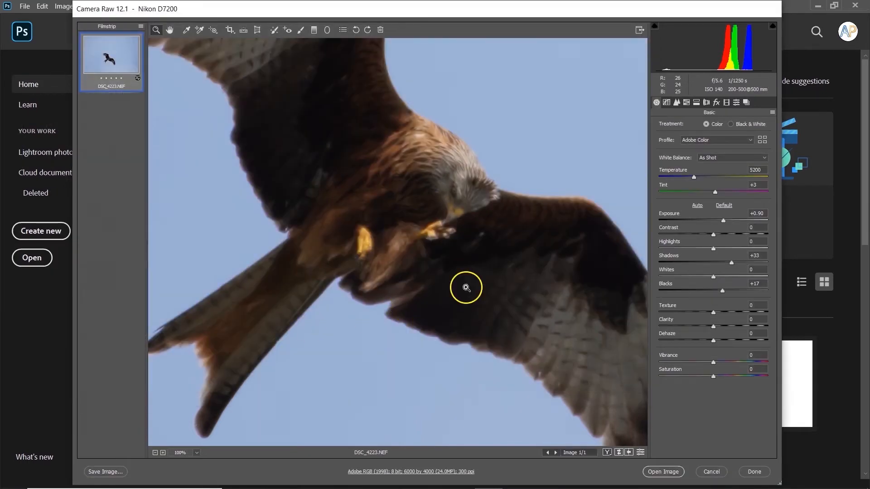
- Open the raw image in Photoshop and crop it around the bird to about 2686 by 1790 px in its original ratio
{"action": "left_click", "coordinate": [665, 472]}
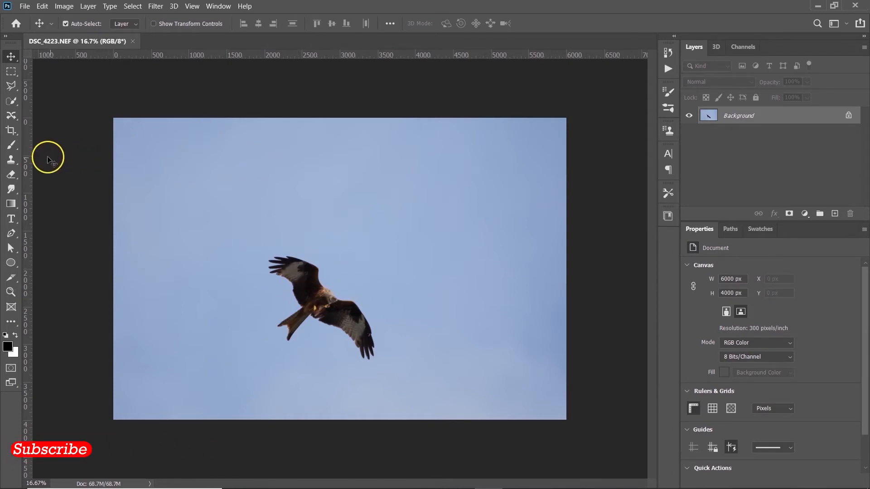
{"action": "left_click", "coordinate": [13, 135]}
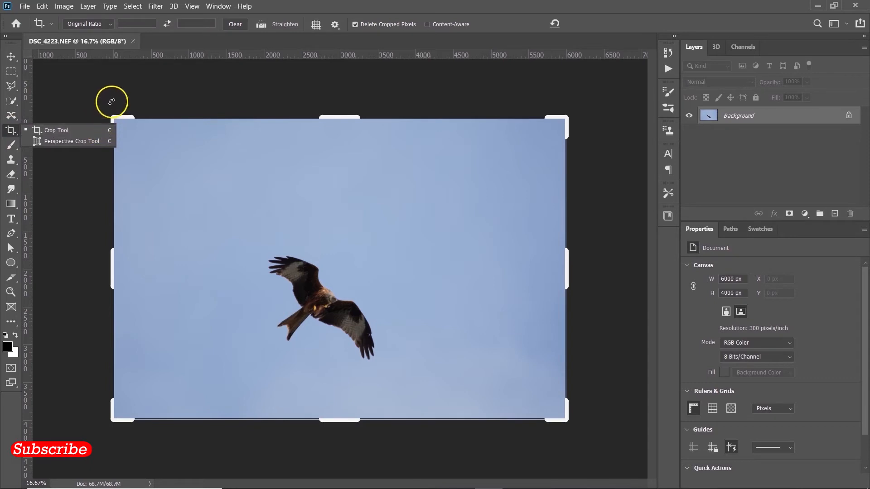
{"action": "left_click_drag", "start_coordinate": [112, 116], "coordinate": [396, 284]}
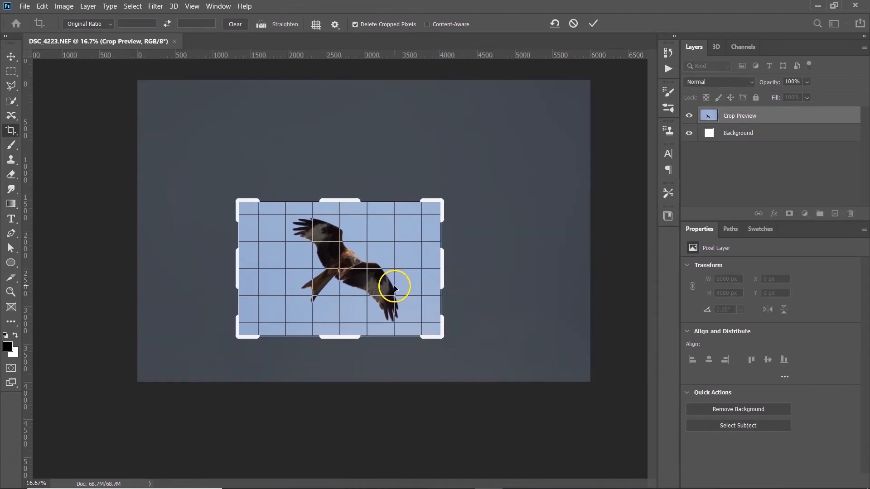
{"action": "double_click", "coordinate": [392, 287]}
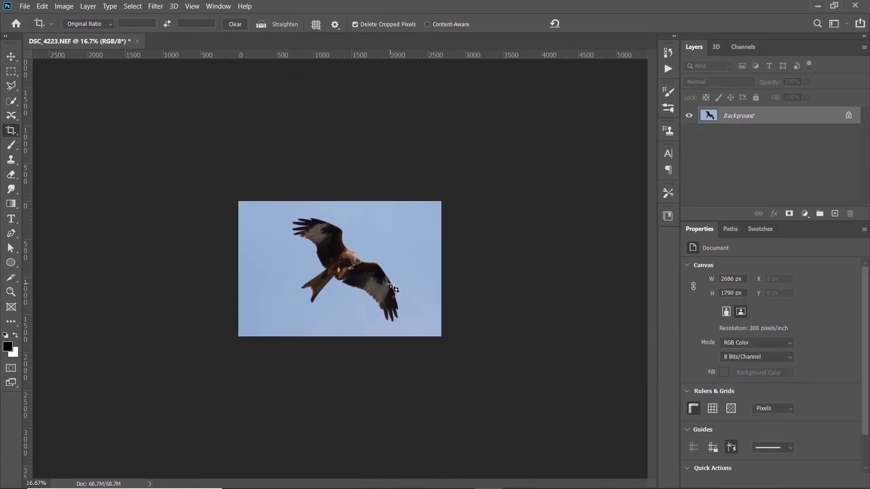
- Sharpen the cropped bird with Unsharp Mask at Amount 160%, Radius 2.0 pixels and Threshold 4, comparing the preview before applying
{"action": "key", "text": "ctrl"}
{"action": "key", "text": "ctrl+0"}
{"action": "left_click", "coordinate": [392, 253]}
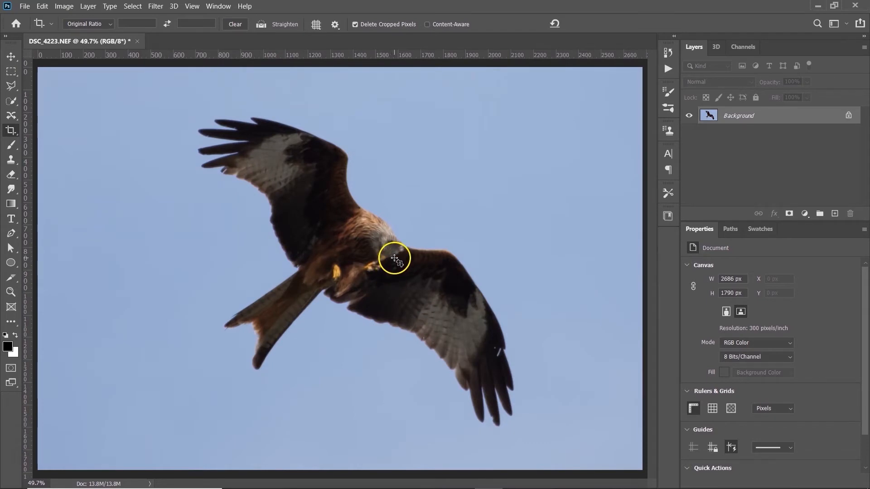
{"action": "key", "text": "ctrl"}
{"action": "key", "text": "ctrl+1"}
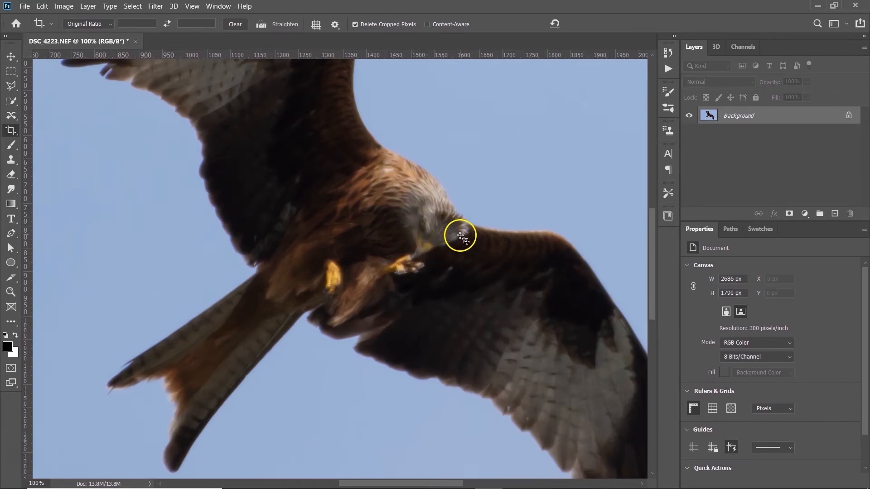
{"action": "left_click", "coordinate": [155, 6]}
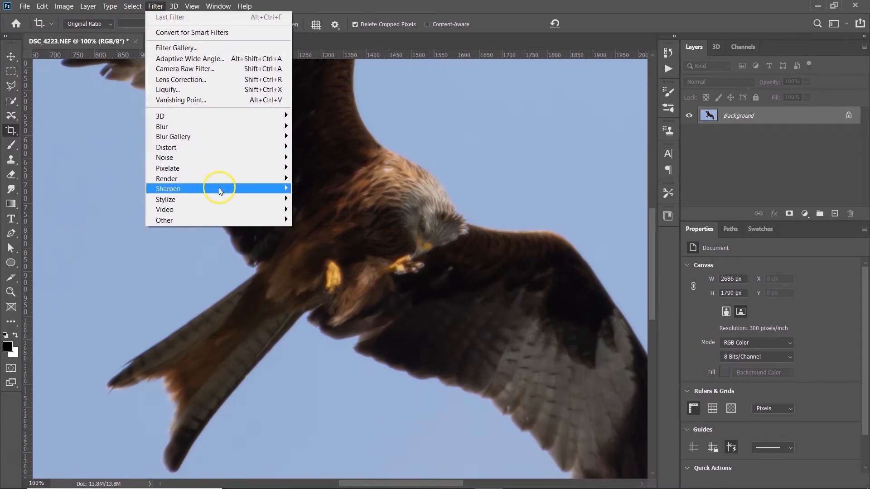
{"action": "mouse_move", "coordinate": [220, 189]}
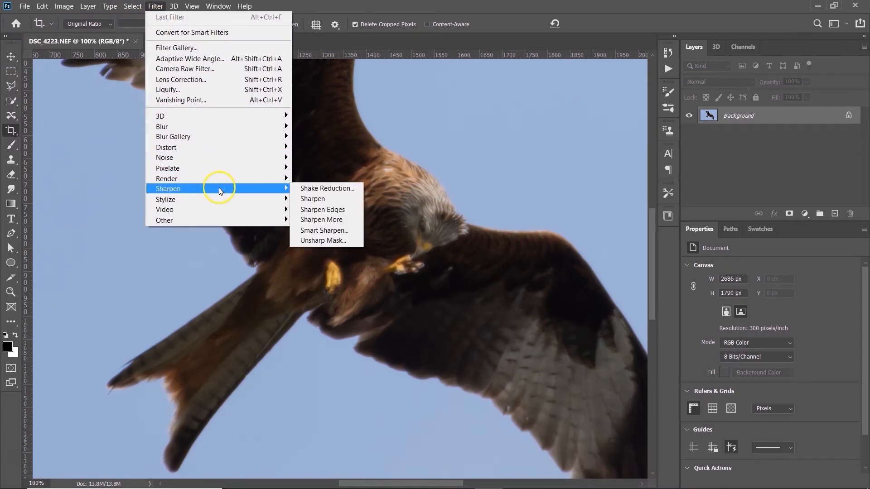
{"action": "left_click", "coordinate": [327, 241]}
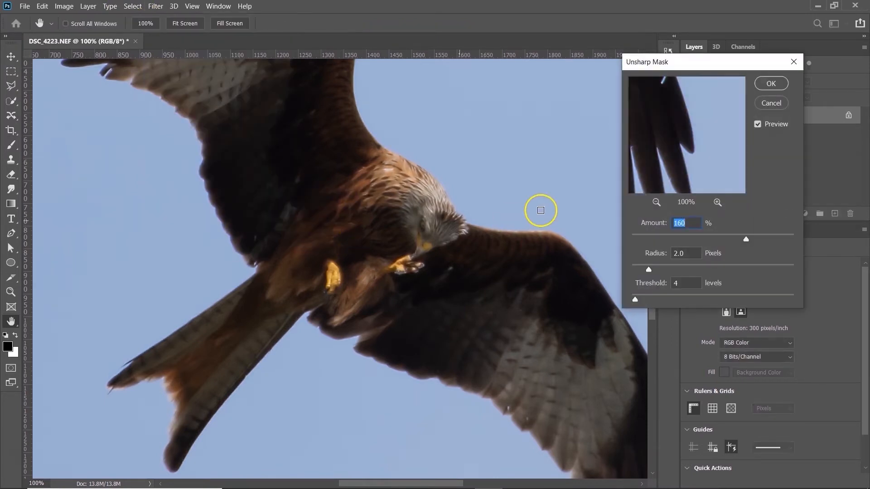
{"action": "left_click", "coordinate": [757, 126]}
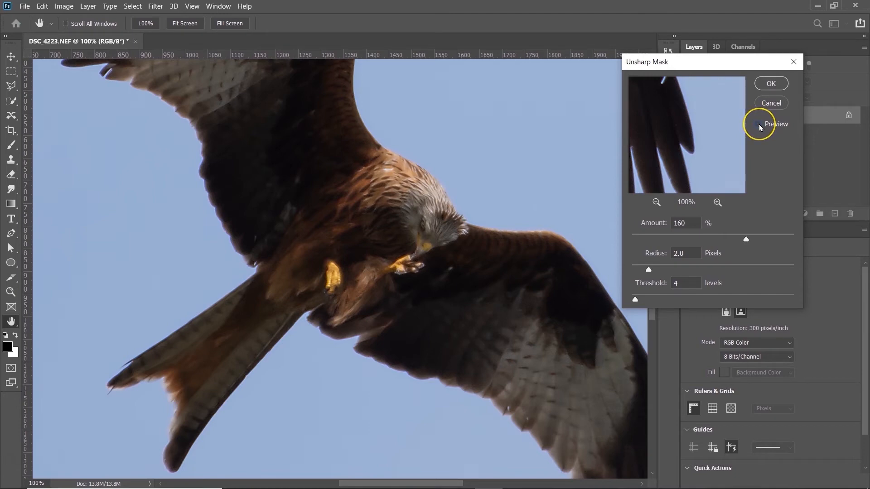
{"action": "left_click", "coordinate": [652, 183]}
{"action": "left_click", "coordinate": [773, 85]}
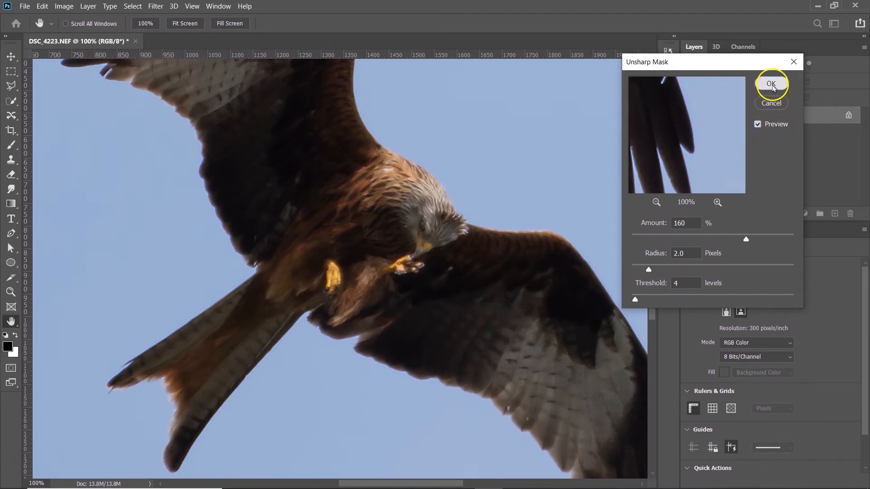
{"action": "key", "text": "c"}
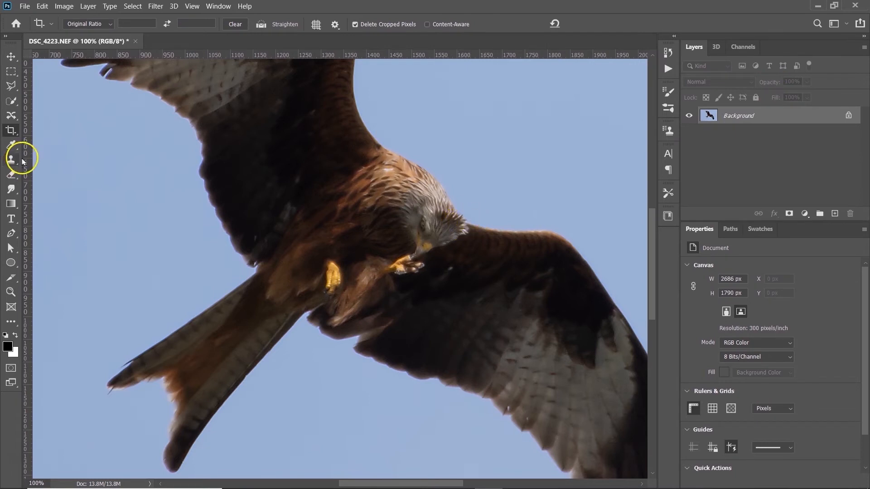
- Resize the sharpened image to 2800 px wide by 1866 px high, resampling with Preserve Details 2.0
{"action": "left_click", "coordinate": [62, 6]}
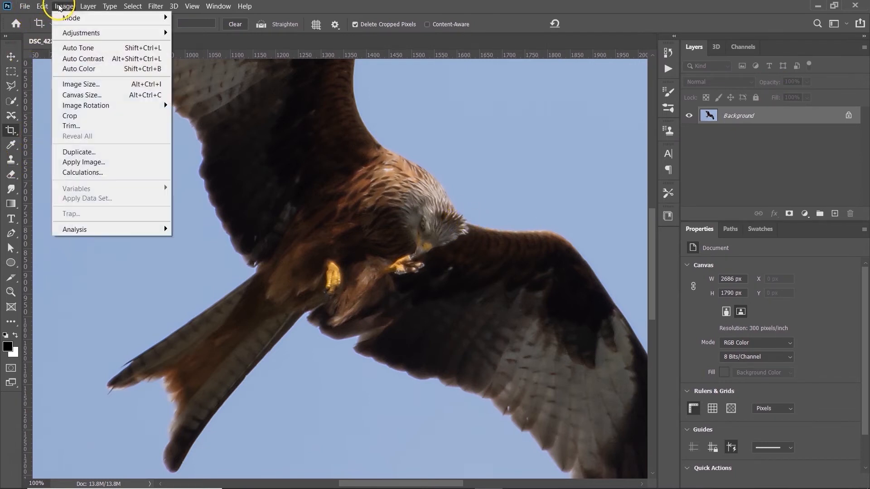
{"action": "left_click", "coordinate": [93, 85]}
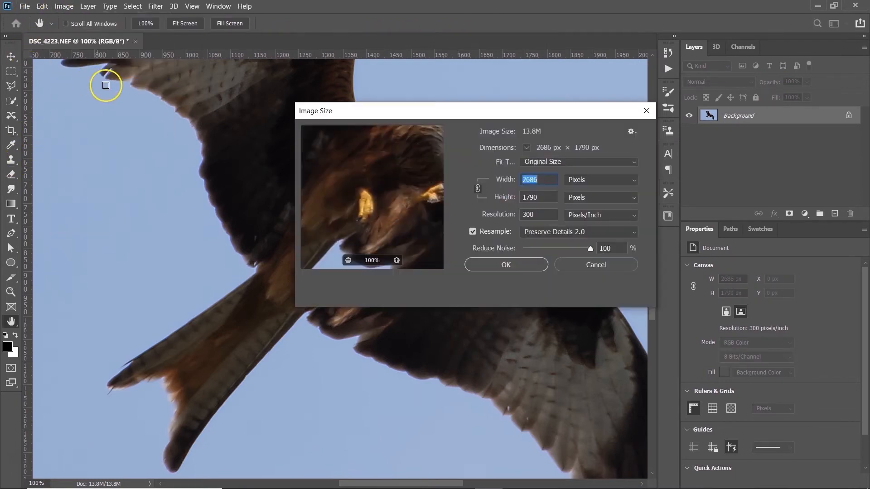
{"action": "type", "text": "2800"}
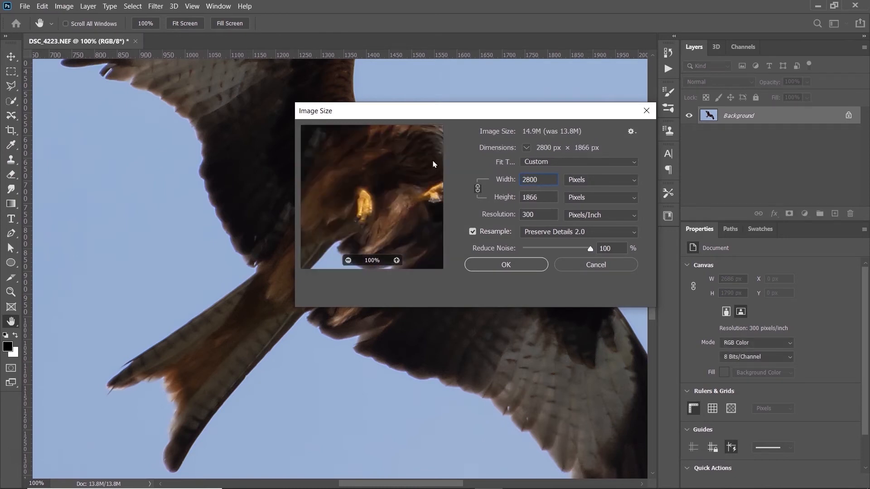
{"action": "key", "text": "Return"}
{"action": "key", "text": "c"}
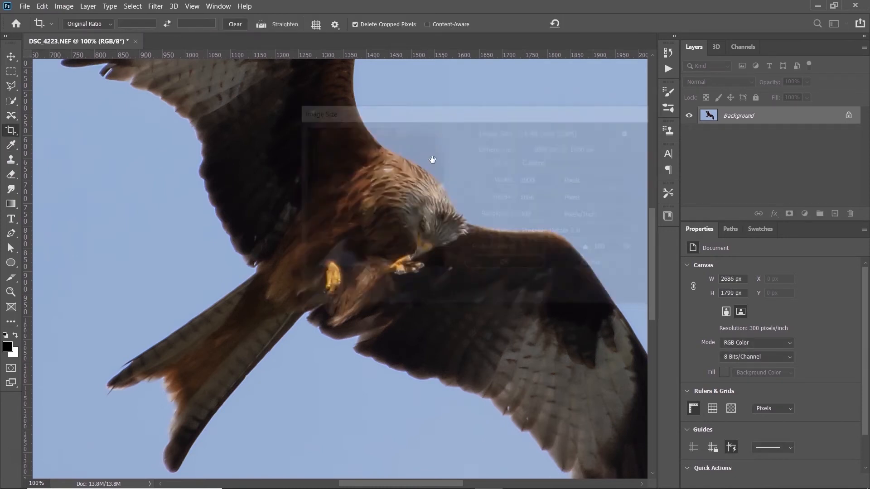
{"action": "key", "text": "ctrl+0"}
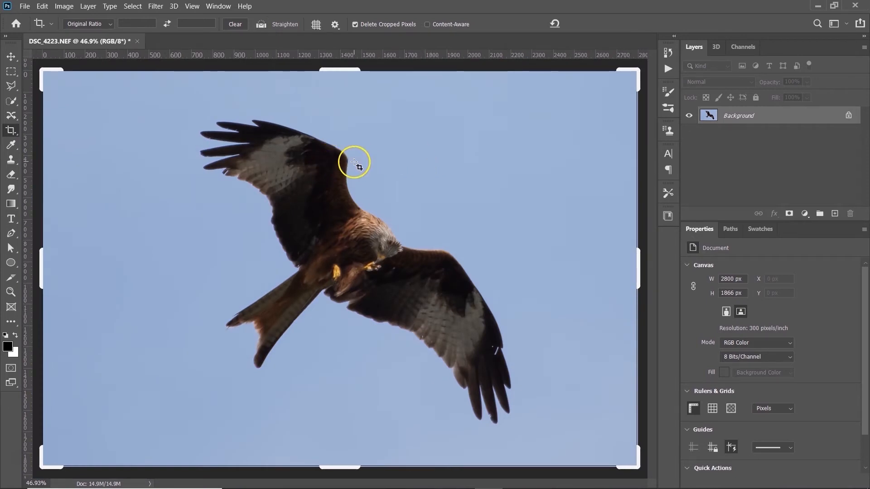
- Try exporting the resized photo with Save for Web as a maximum-quality JPEG at quality 100
{"action": "left_click", "coordinate": [24, 7]}
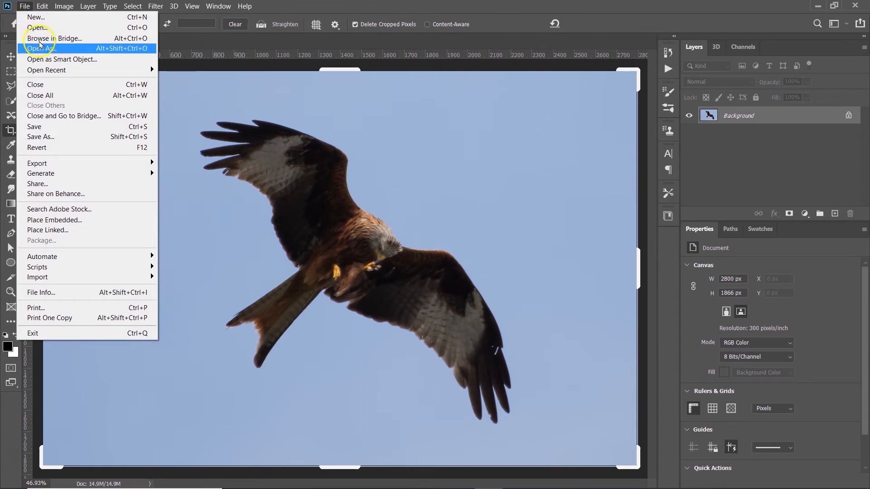
{"action": "mouse_move", "coordinate": [53, 165]}
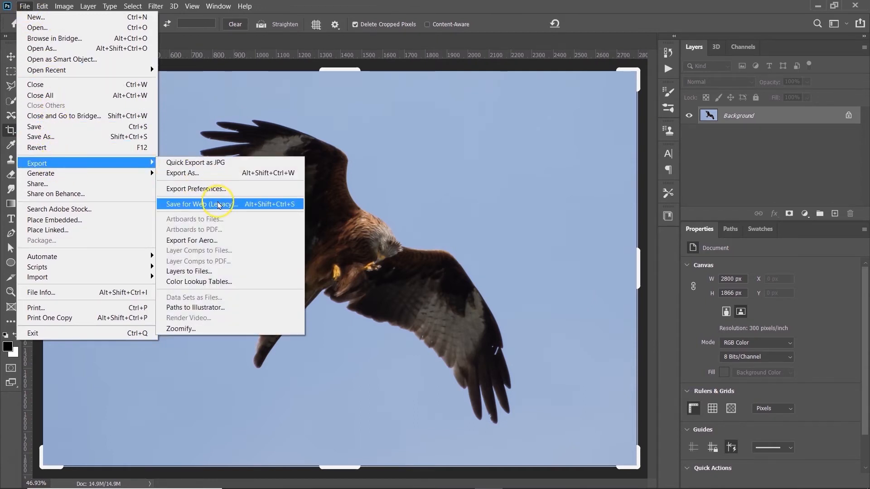
{"action": "left_click", "coordinate": [218, 204]}
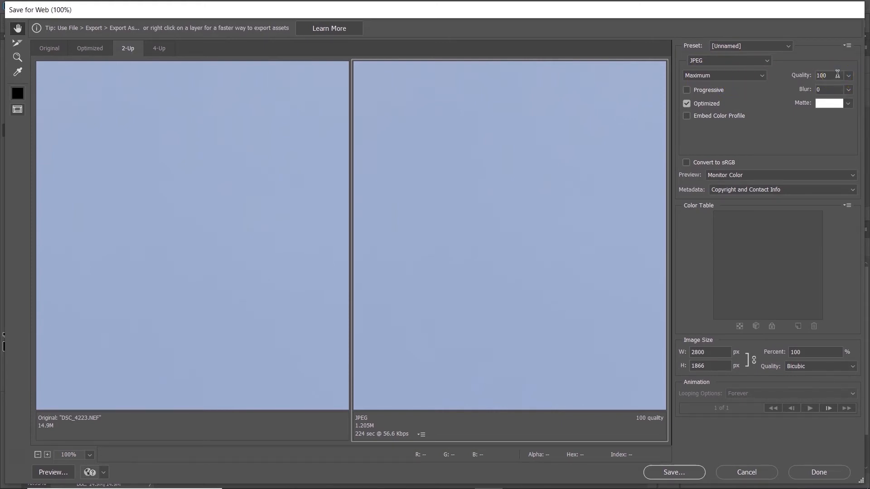
{"action": "left_click", "coordinate": [672, 471]}
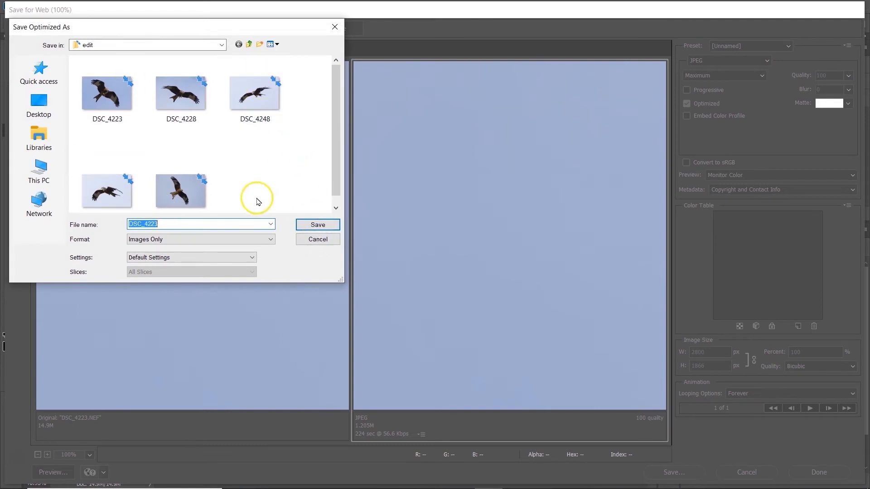
{"action": "left_click", "coordinate": [318, 239]}
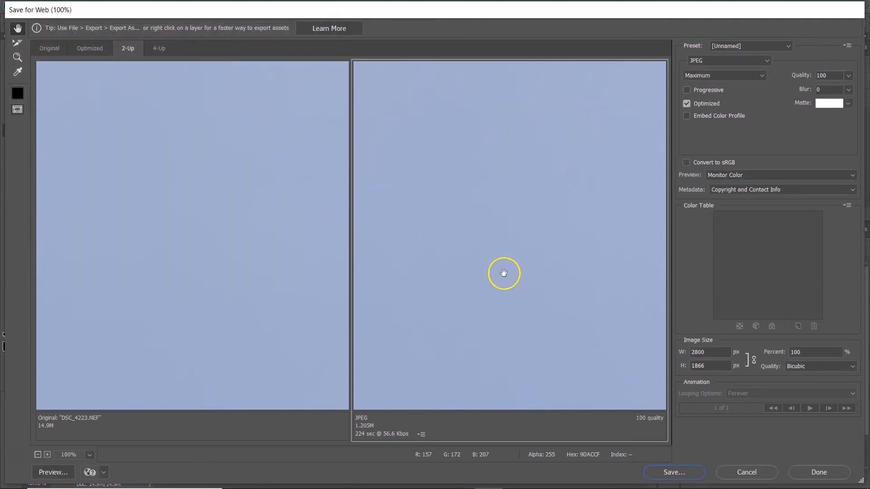
{"action": "left_click", "coordinate": [744, 471]}
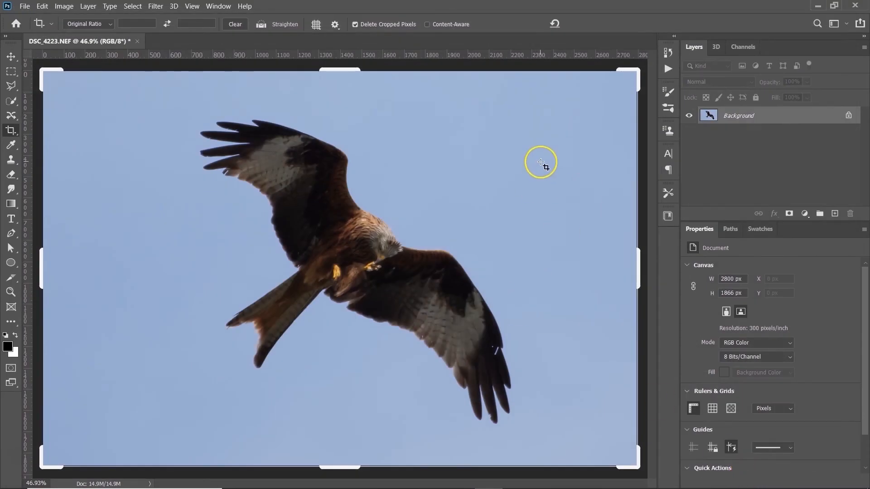
- Close the DSC_4223 photo and open the raw file DSC_4228 from the Raw Bird folder
{"action": "left_click", "coordinate": [139, 42]}
{"action": "left_click", "coordinate": [451, 196]}
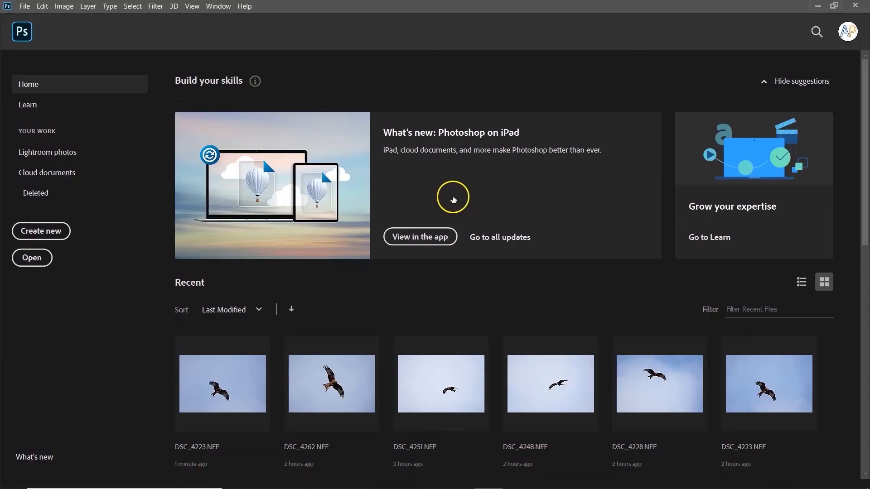
{"action": "left_click", "coordinate": [32, 258]}
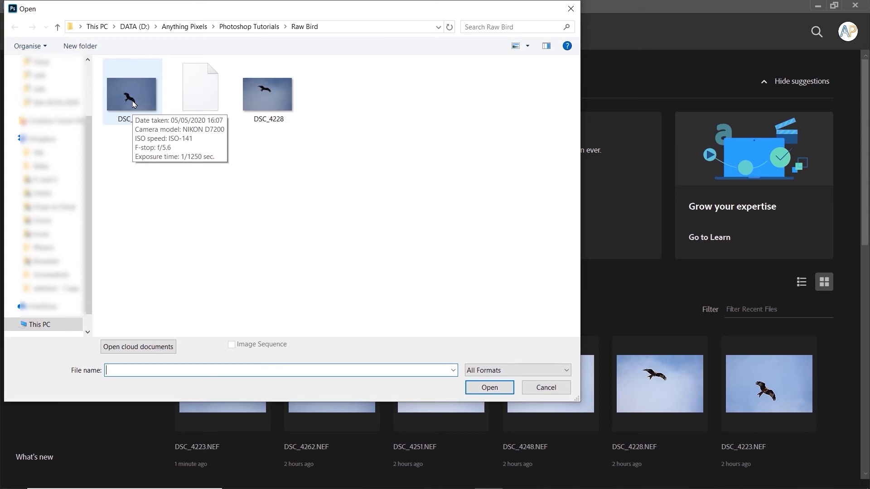
{"action": "double_click", "coordinate": [274, 103]}
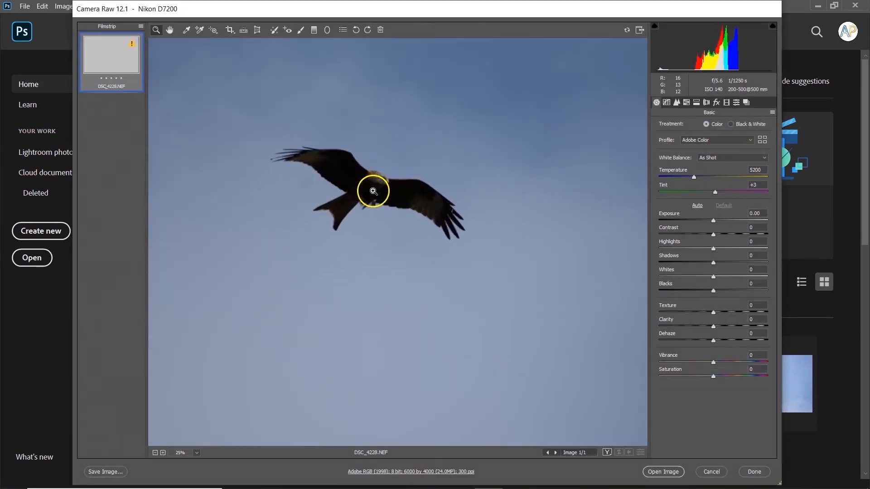
- Load the saved "birds in flight.xmp" settings onto the DSC_4228 raw image
{"action": "left_click", "coordinate": [373, 191]}
{"action": "left_click", "coordinate": [432, 249]}
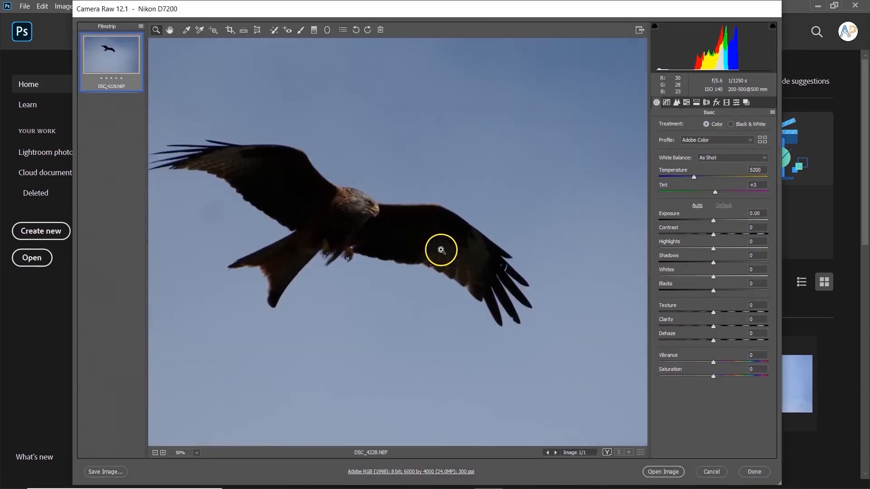
{"action": "left_click", "coordinate": [389, 236]}
{"action": "left_click_drag", "start_coordinate": [368, 219], "coordinate": [414, 217]}
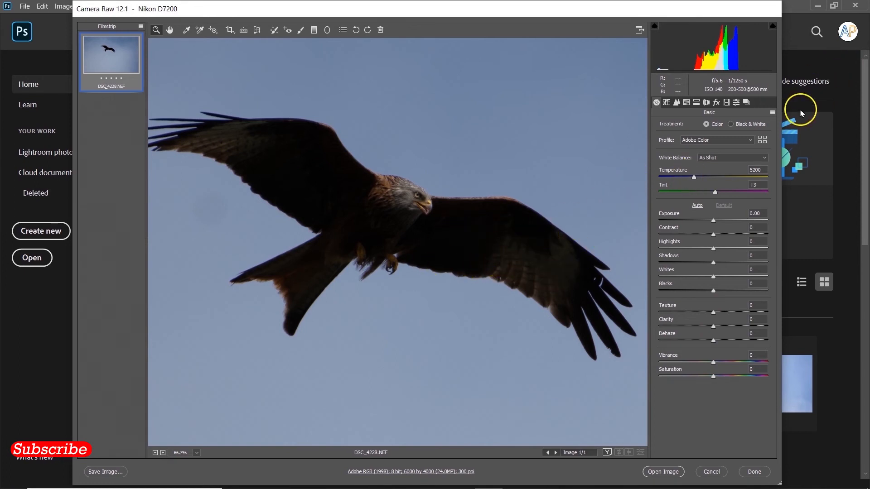
{"action": "left_click", "coordinate": [772, 114]}
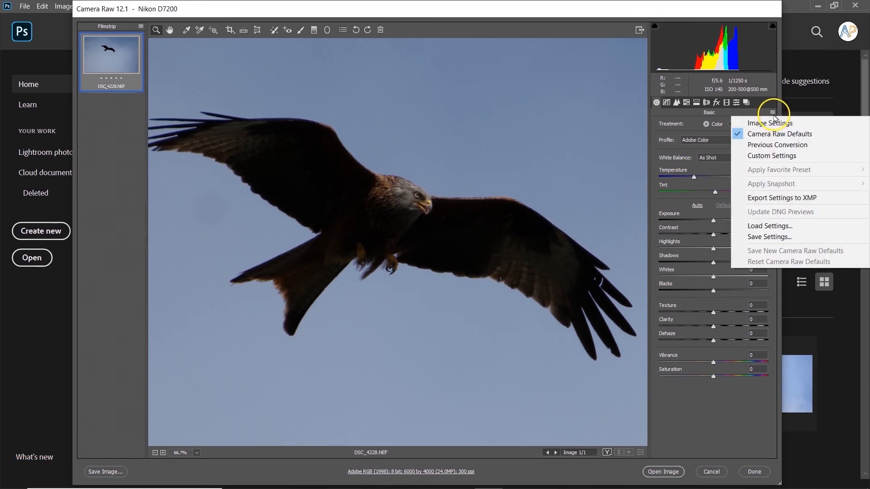
{"action": "left_click", "coordinate": [791, 228]}
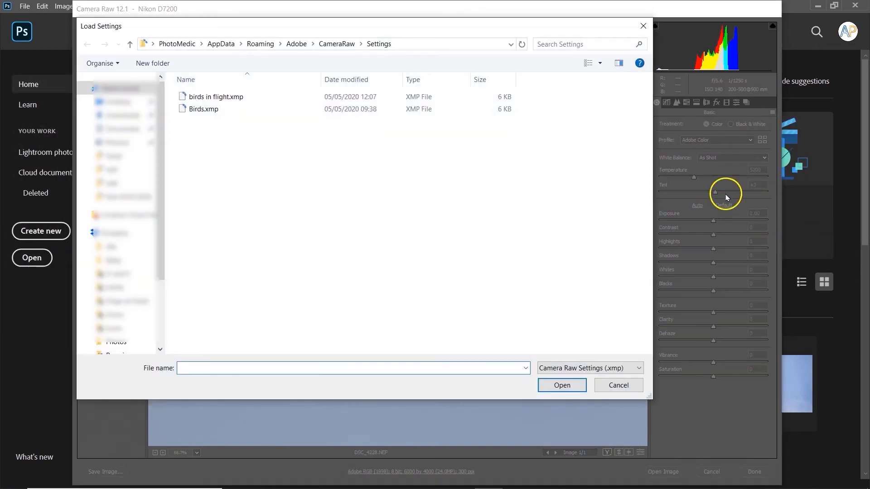
{"action": "double_click", "coordinate": [222, 98]}
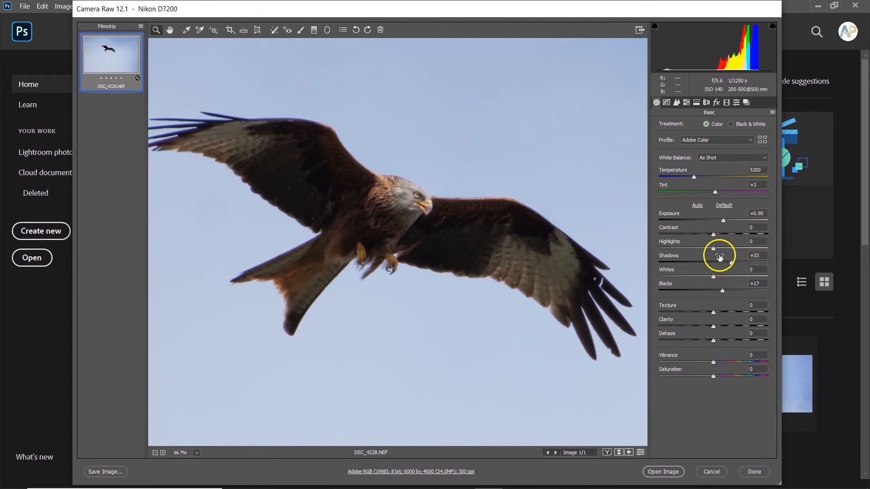
- Set the Exposure to +0.70, the Saturation to +28 and the Vibrance to +14 for this bird photo
{"action": "left_click_drag", "start_coordinate": [722, 221], "coordinate": [719, 221]}
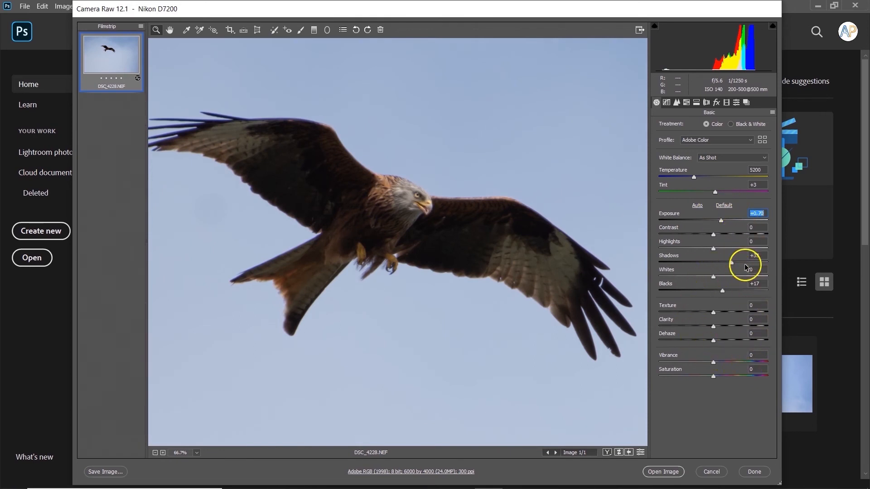
{"action": "left_click_drag", "start_coordinate": [713, 377], "coordinate": [728, 377]}
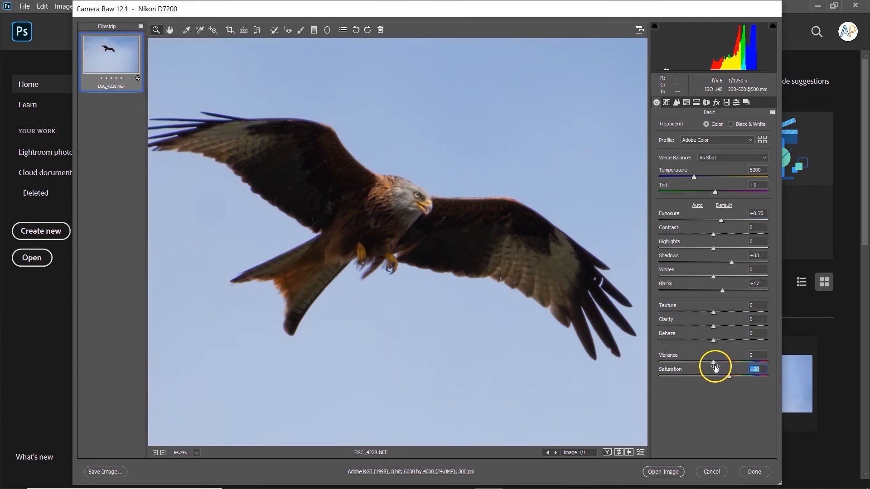
{"action": "left_click_drag", "start_coordinate": [713, 363], "coordinate": [721, 366]}
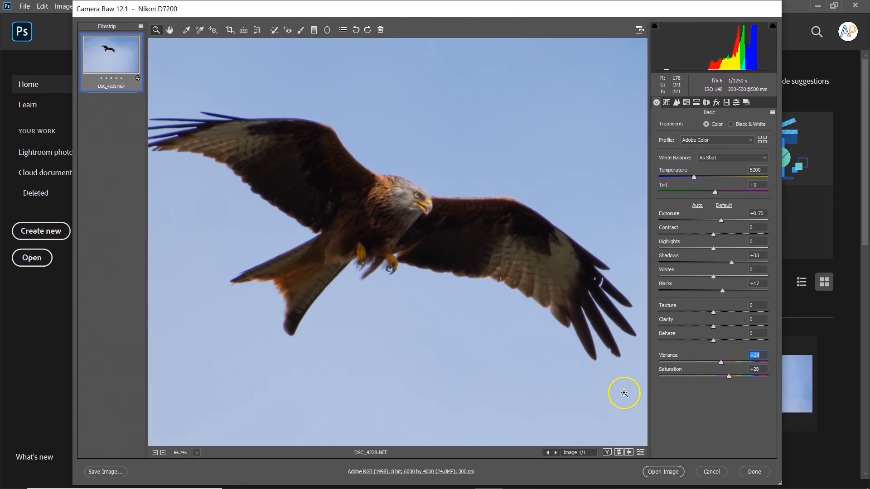
- Open the raw image in Photoshop and crop it around the bird to about 2600 by 1733 px in its original ratio
{"action": "left_click", "coordinate": [668, 471]}
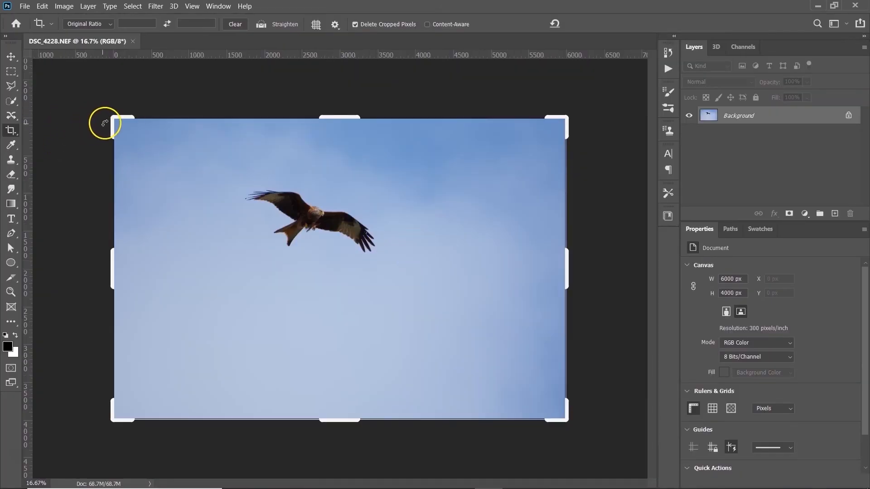
{"action": "left_click_drag", "start_coordinate": [104, 123], "coordinate": [240, 204]}
{"action": "left_click_drag", "start_coordinate": [304, 245], "coordinate": [430, 344]}
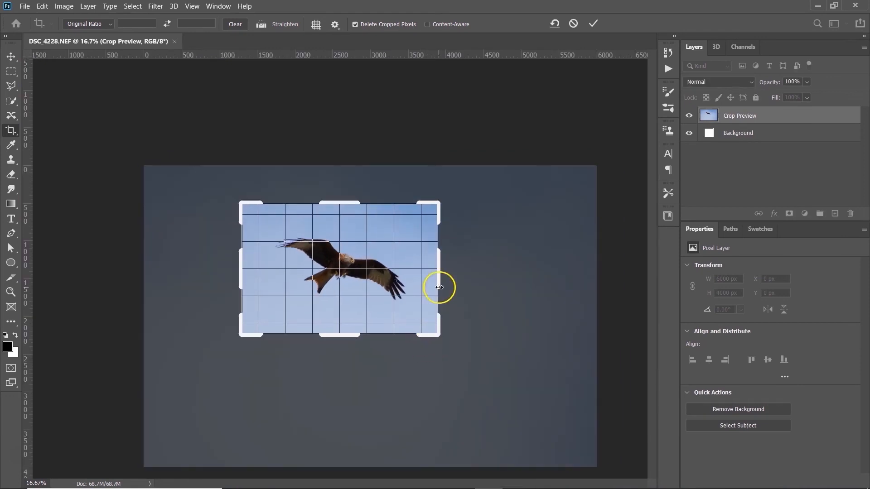
{"action": "key", "text": "Return"}
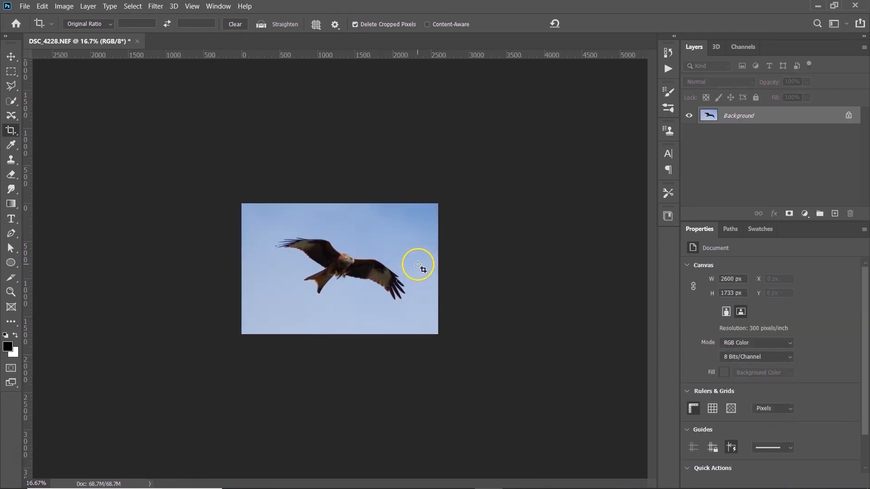
- Run the "Unsharp and resize" action from the My Actions set on the cropped bird photo
{"action": "key", "text": "ctrl+plus"}
{"action": "key", "text": "ctrl+plus"}
{"action": "key", "text": "ctrl+plus"}
{"action": "key", "text": "ctrl+plus"}
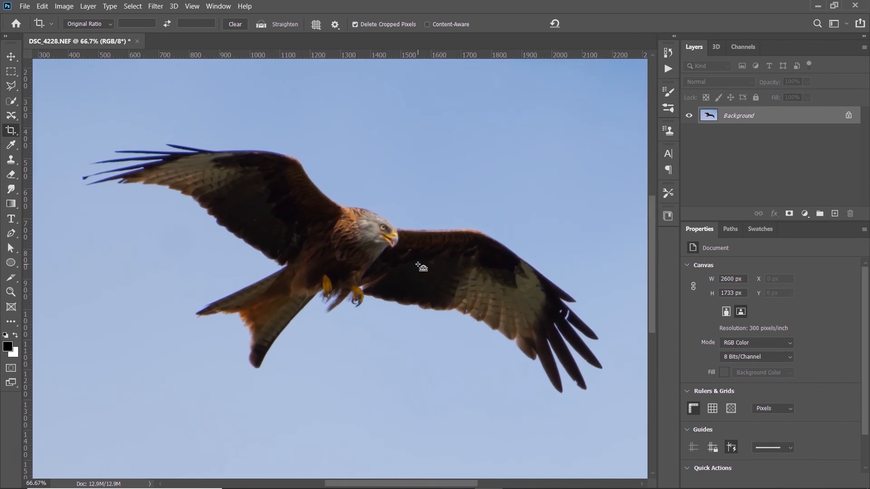
{"action": "key", "text": "ctrl+plus"}
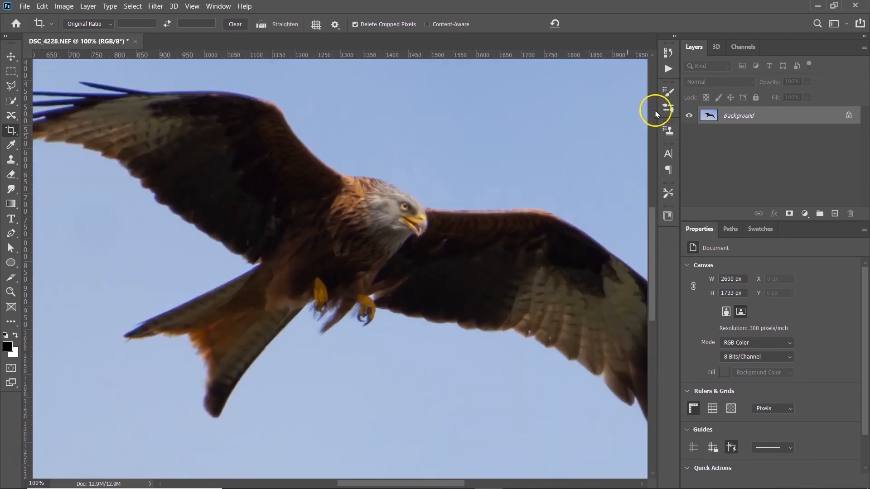
{"action": "left_click", "coordinate": [668, 69]}
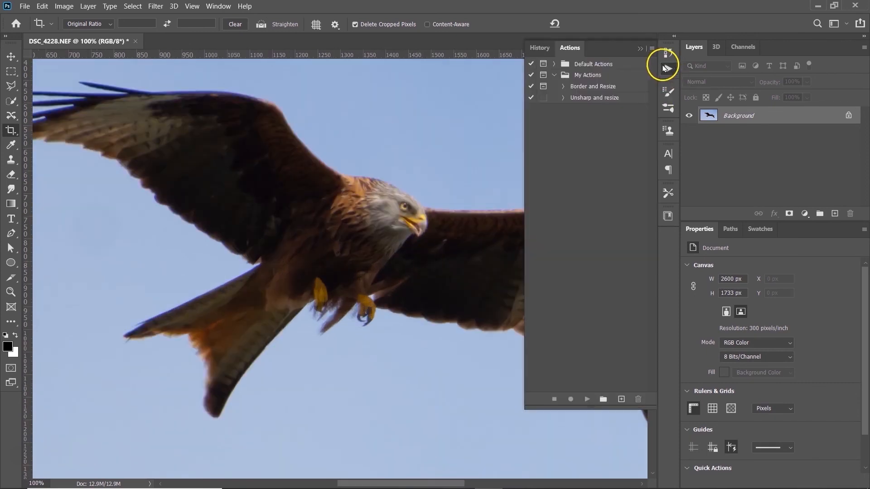
{"action": "left_click", "coordinate": [597, 102]}
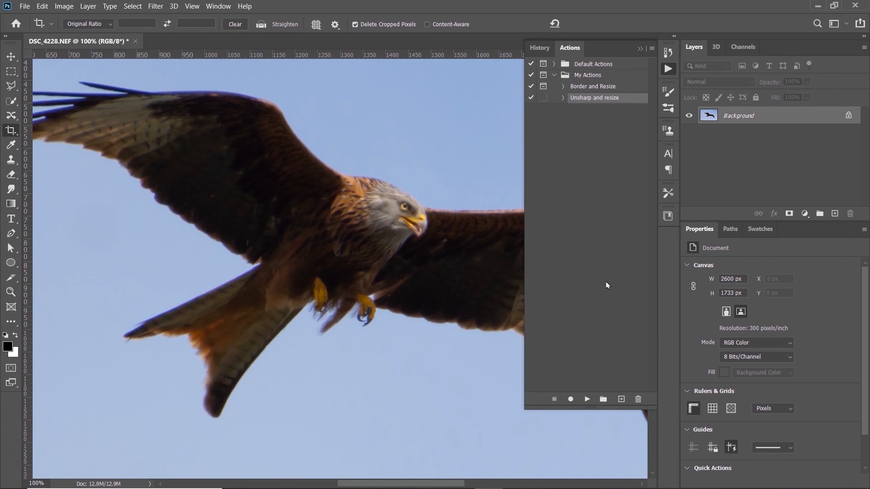
{"action": "left_click", "coordinate": [586, 399]}
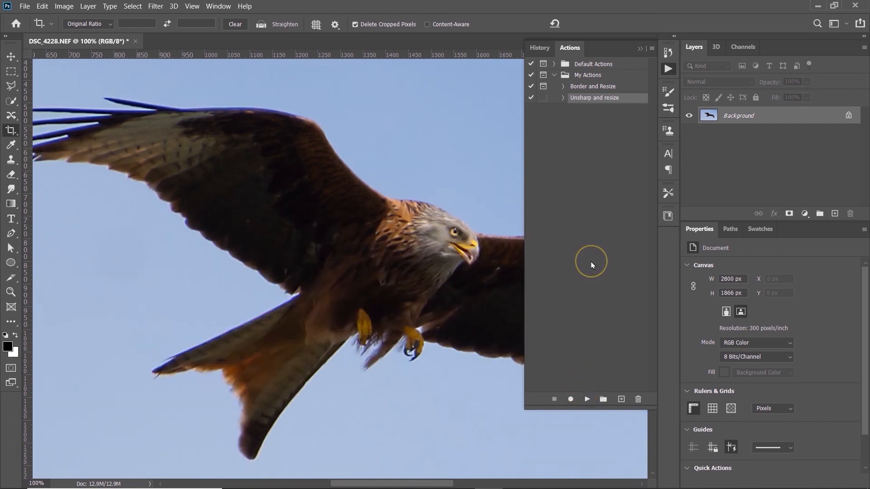
{"action": "left_click", "coordinate": [668, 69]}
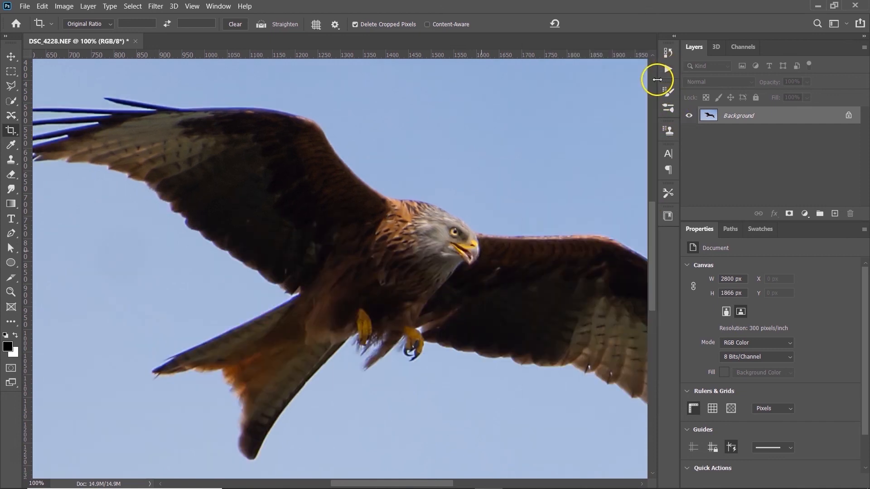